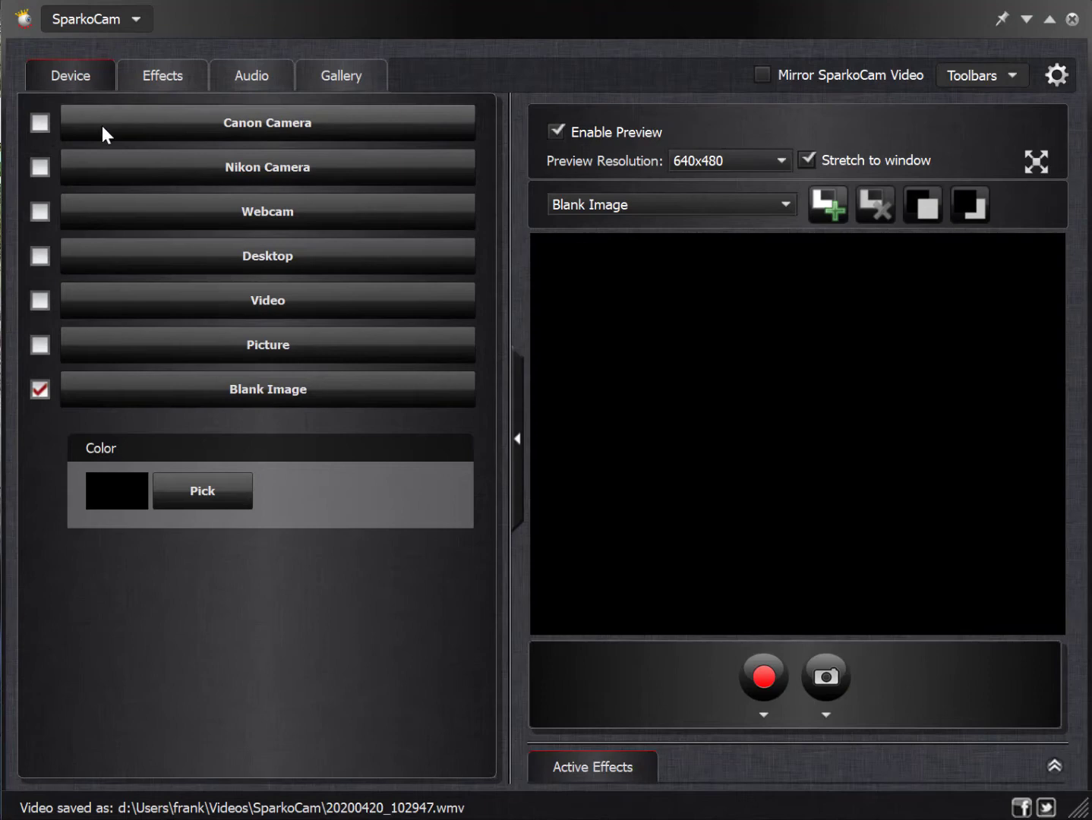
Enable the Canon camera as the video source and set its aperture (Av) to 4.
{"action": "left_click", "coordinate": [41, 121]}
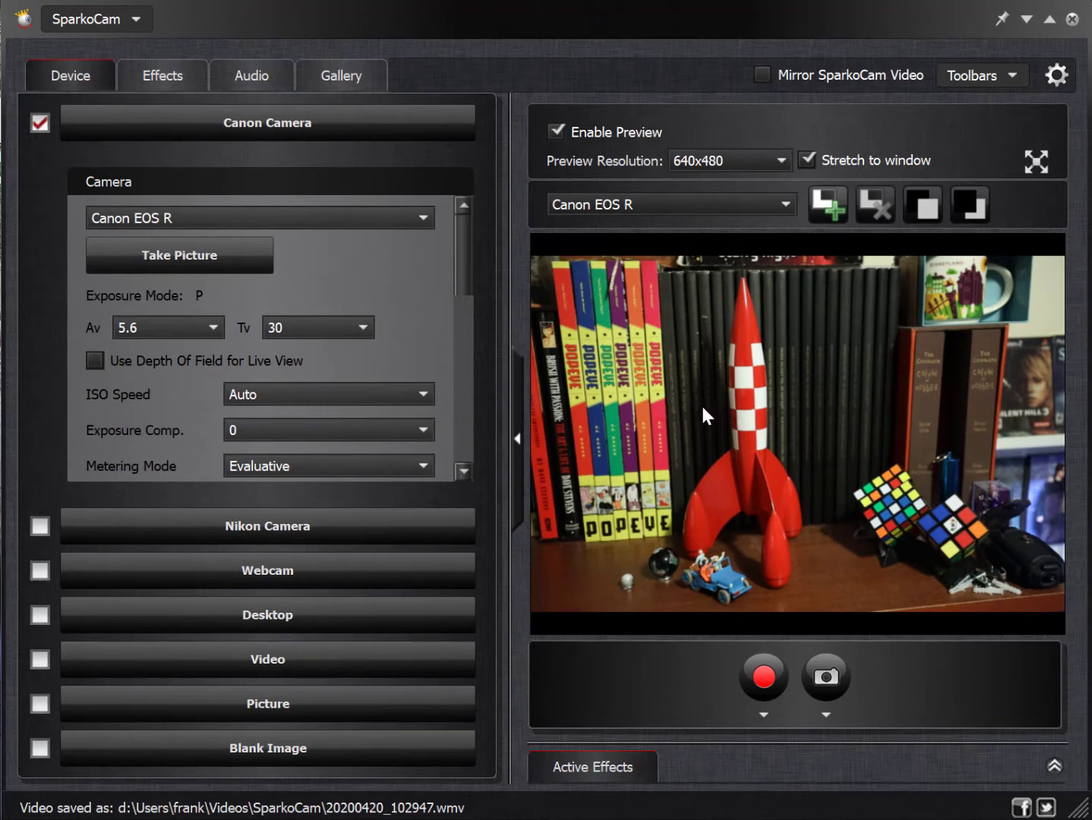
{"action": "left_click", "coordinate": [213, 330]}
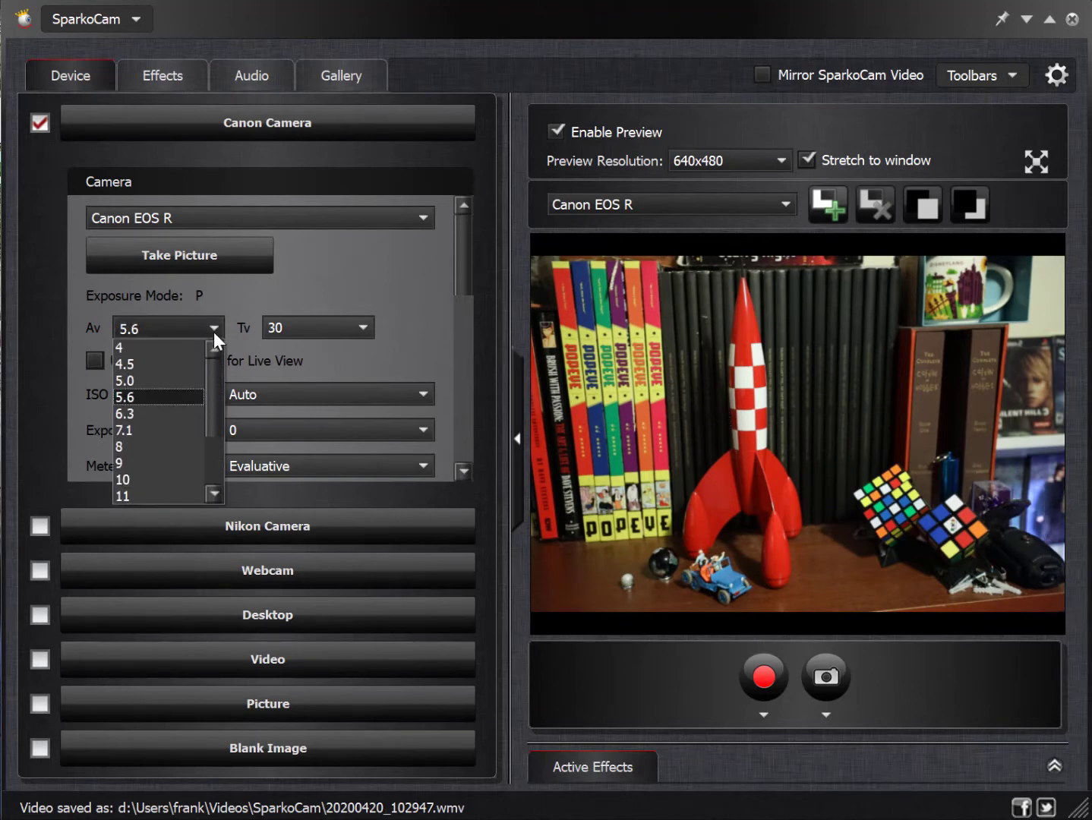
{"action": "left_click", "coordinate": [167, 354]}
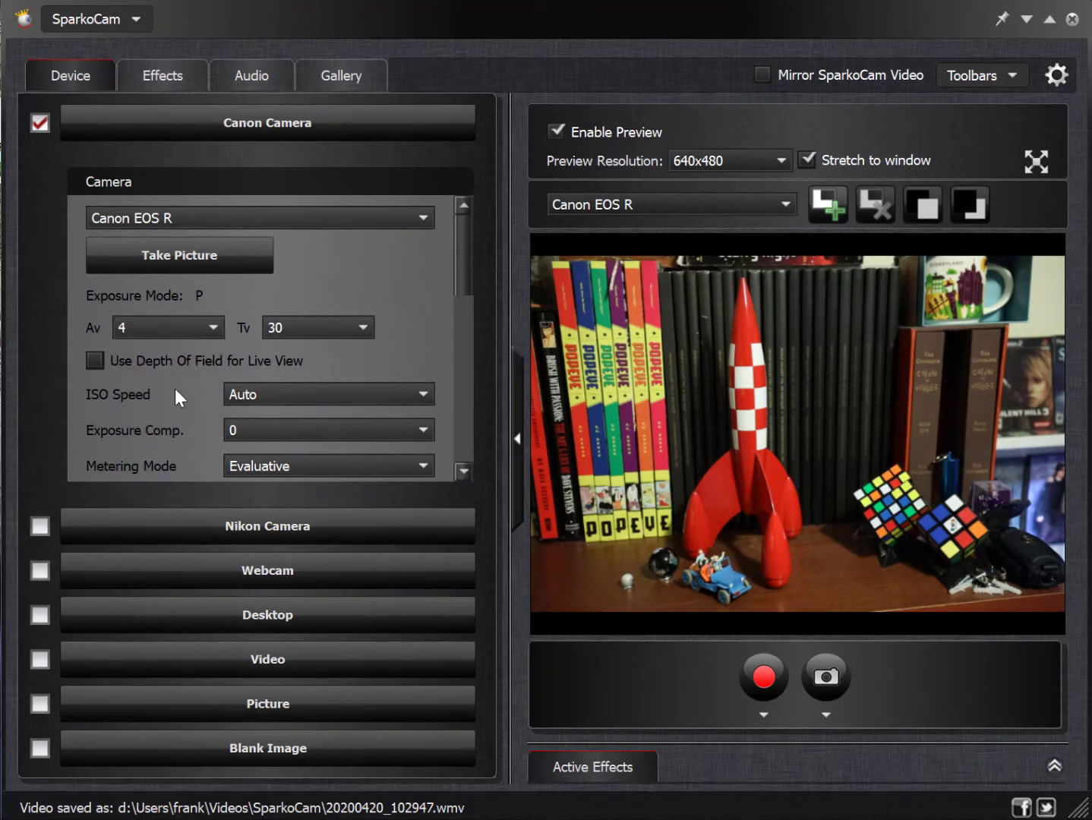
Try the Tungsten white balance on the Canon camera and restore Awb White.
{"action": "scroll", "coordinate": [175, 389], "scroll_direction": "down", "scroll_amount": 2}
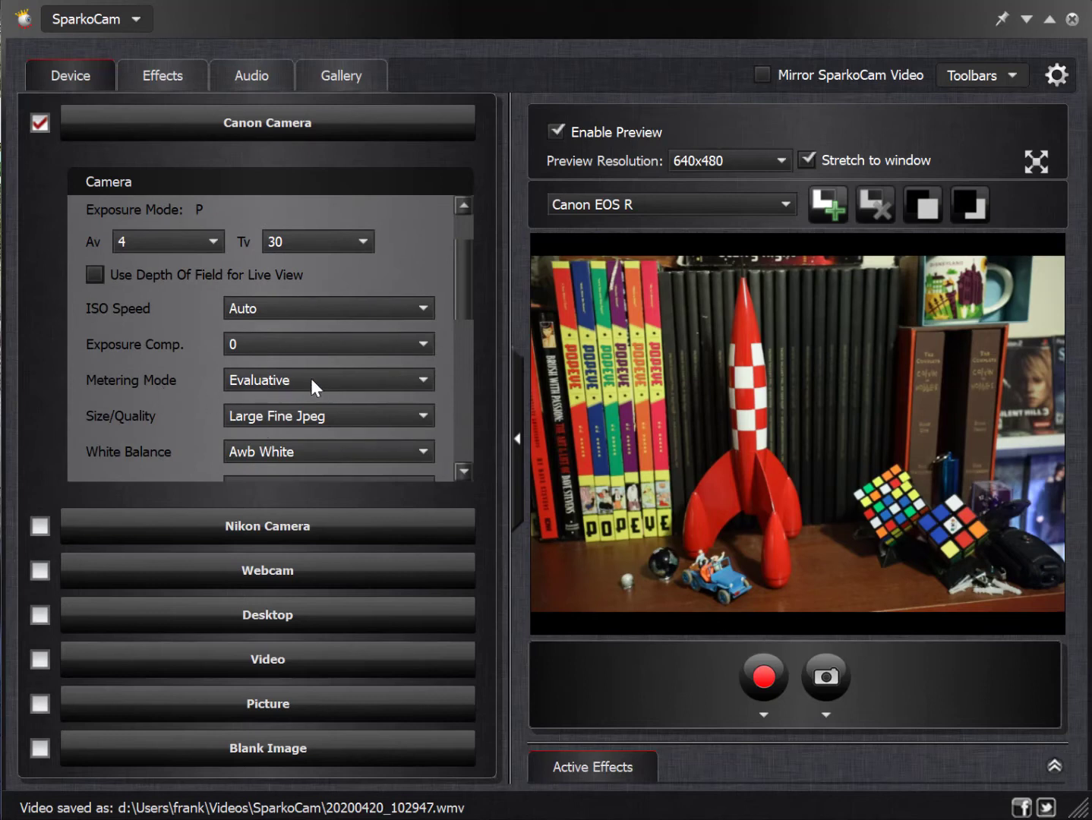
{"action": "scroll", "coordinate": [195, 410], "scroll_direction": "down", "scroll_amount": 1}
{"action": "left_click", "coordinate": [275, 410]}
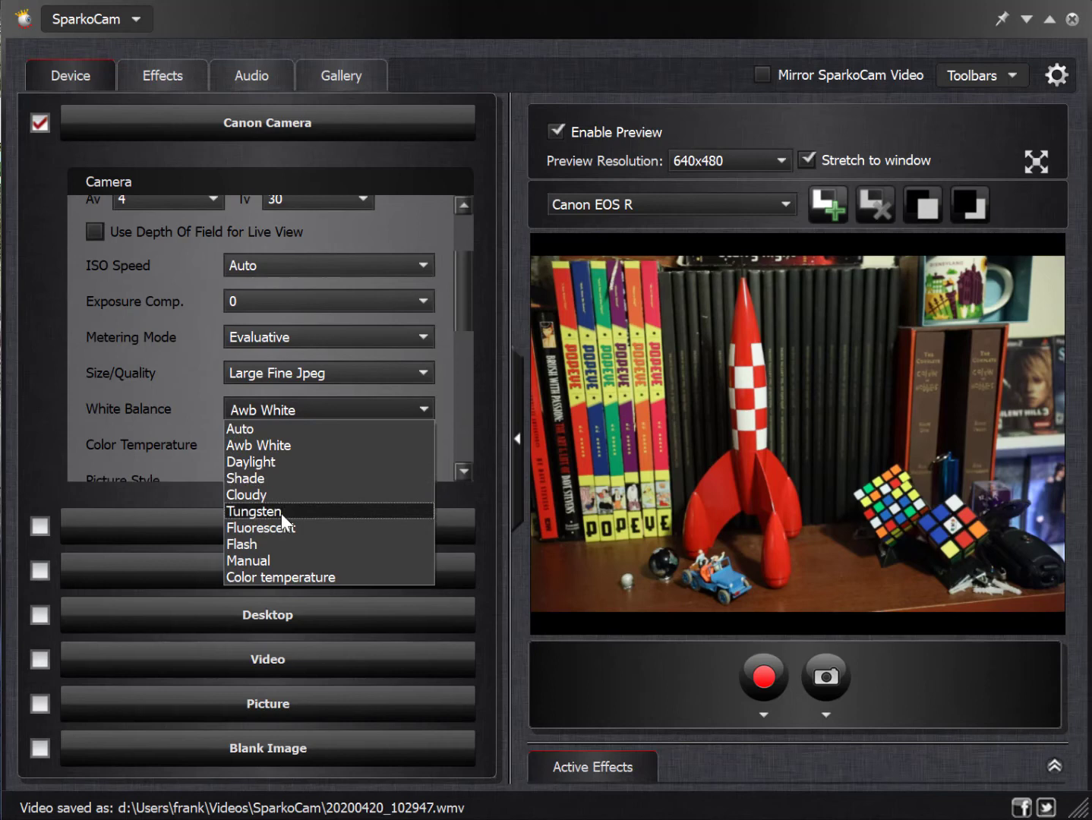
{"action": "left_click", "coordinate": [281, 515]}
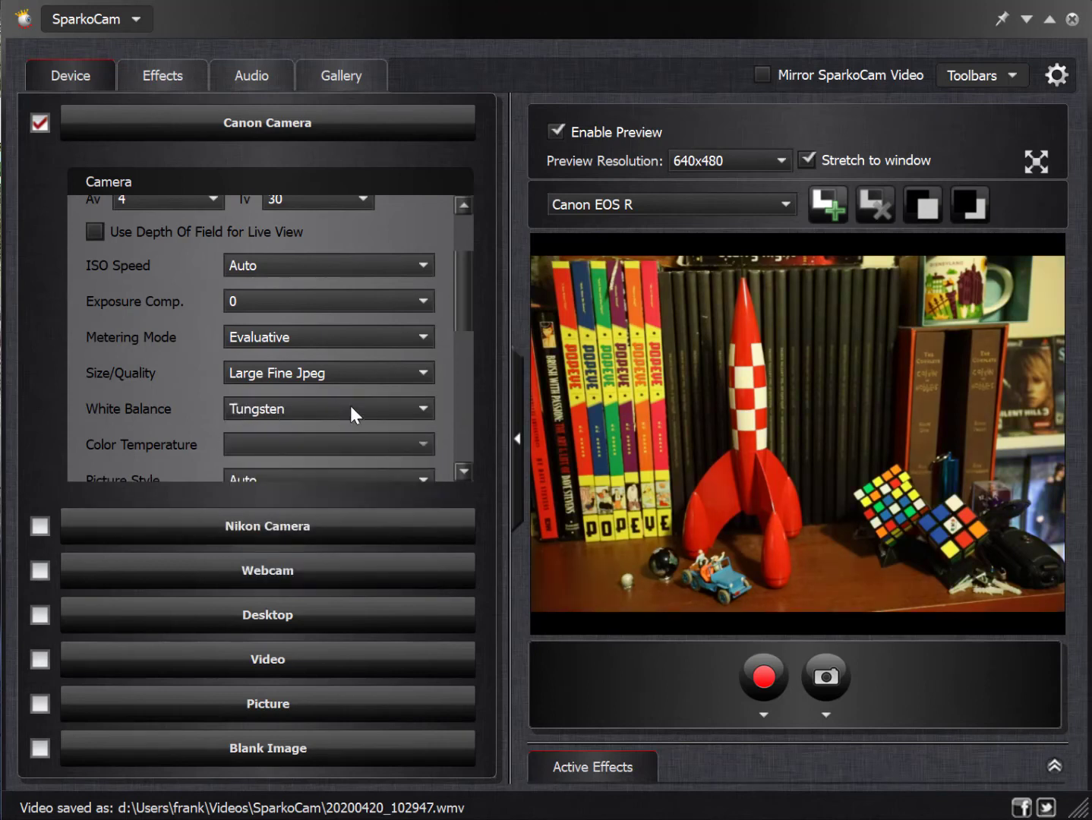
{"action": "left_click", "coordinate": [294, 410]}
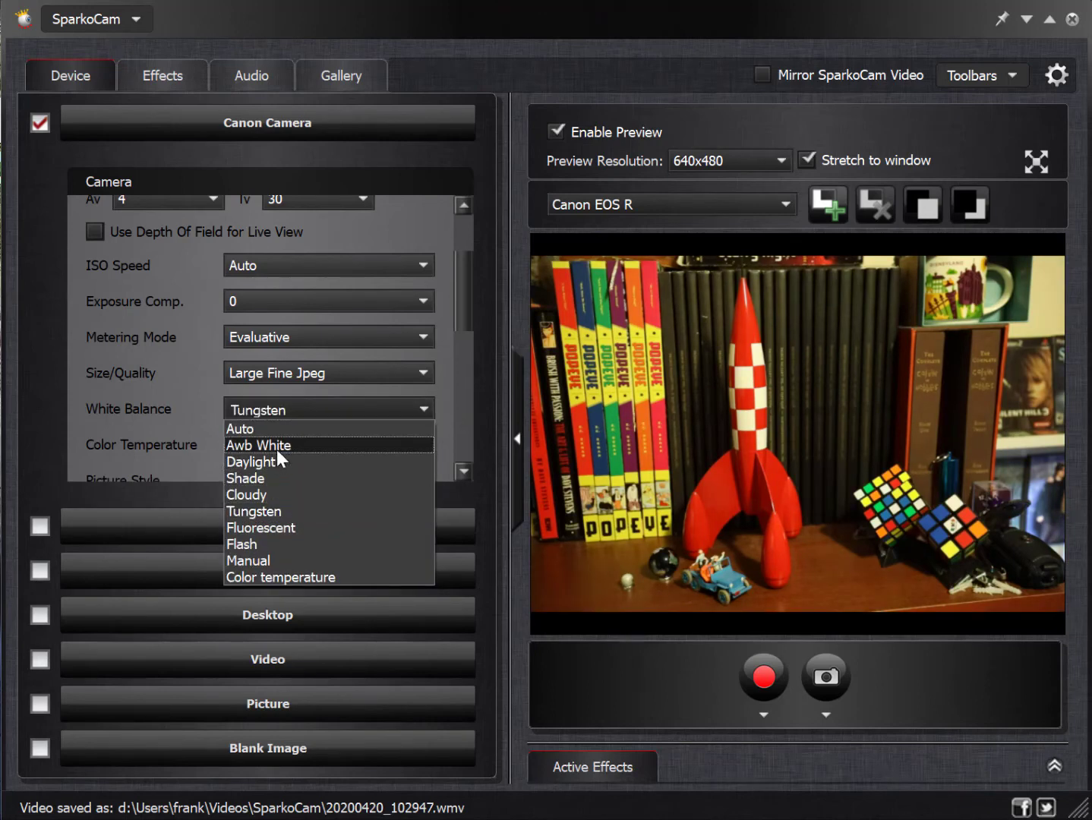
{"action": "left_click", "coordinate": [277, 448]}
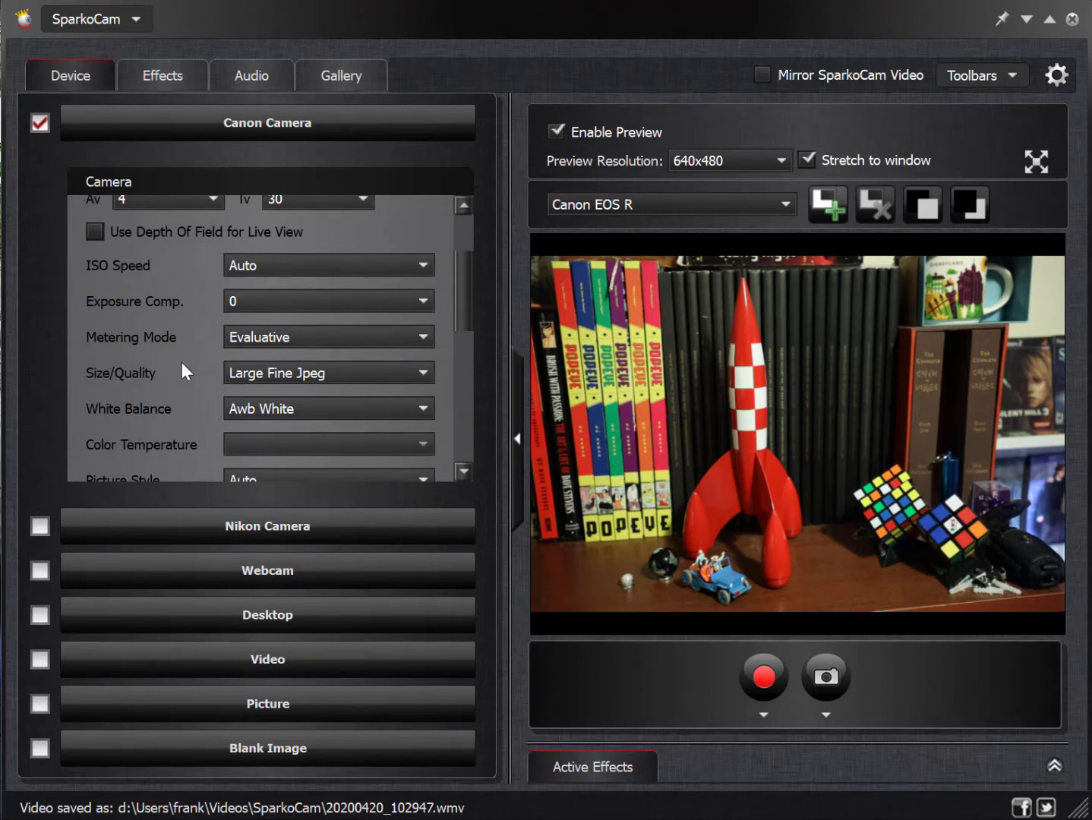
Examine the Canon camera's picture style, focus point, live view auto focus modes and focus adjustment controls.
{"action": "scroll", "coordinate": [180, 385], "scroll_direction": "down", "scroll_amount": 3}
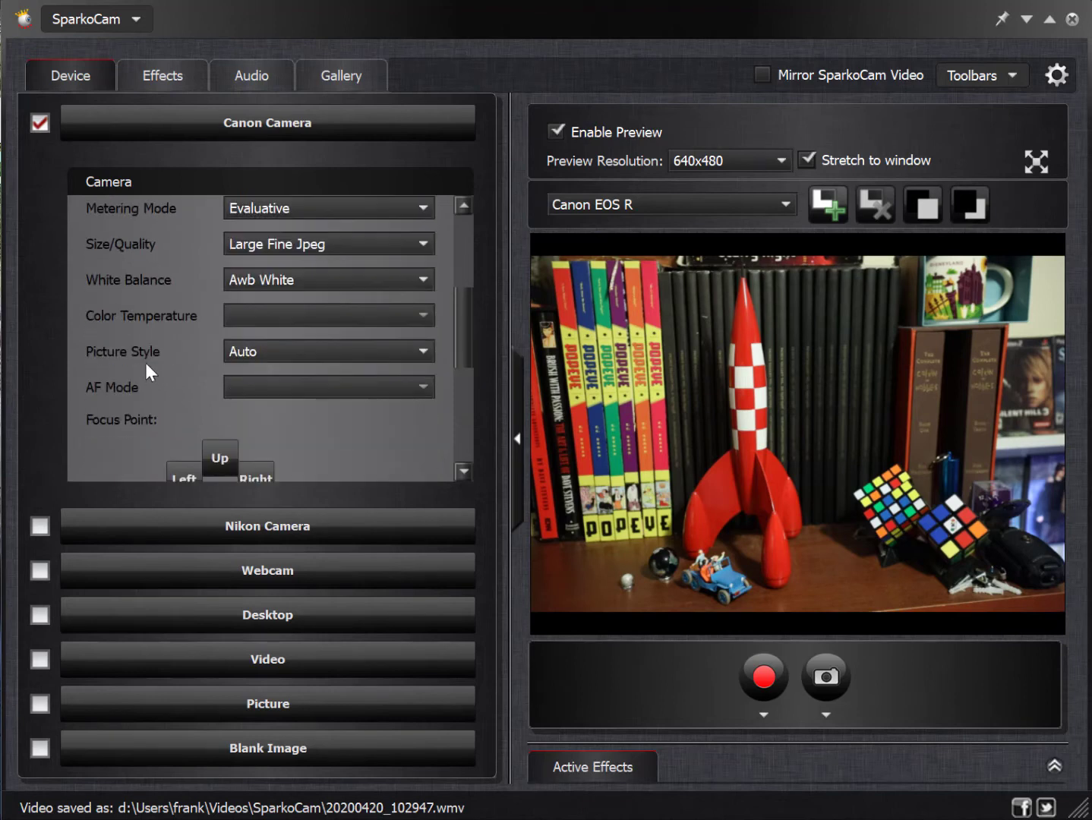
{"action": "scroll", "coordinate": [254, 448], "scroll_direction": "down", "scroll_amount": 4}
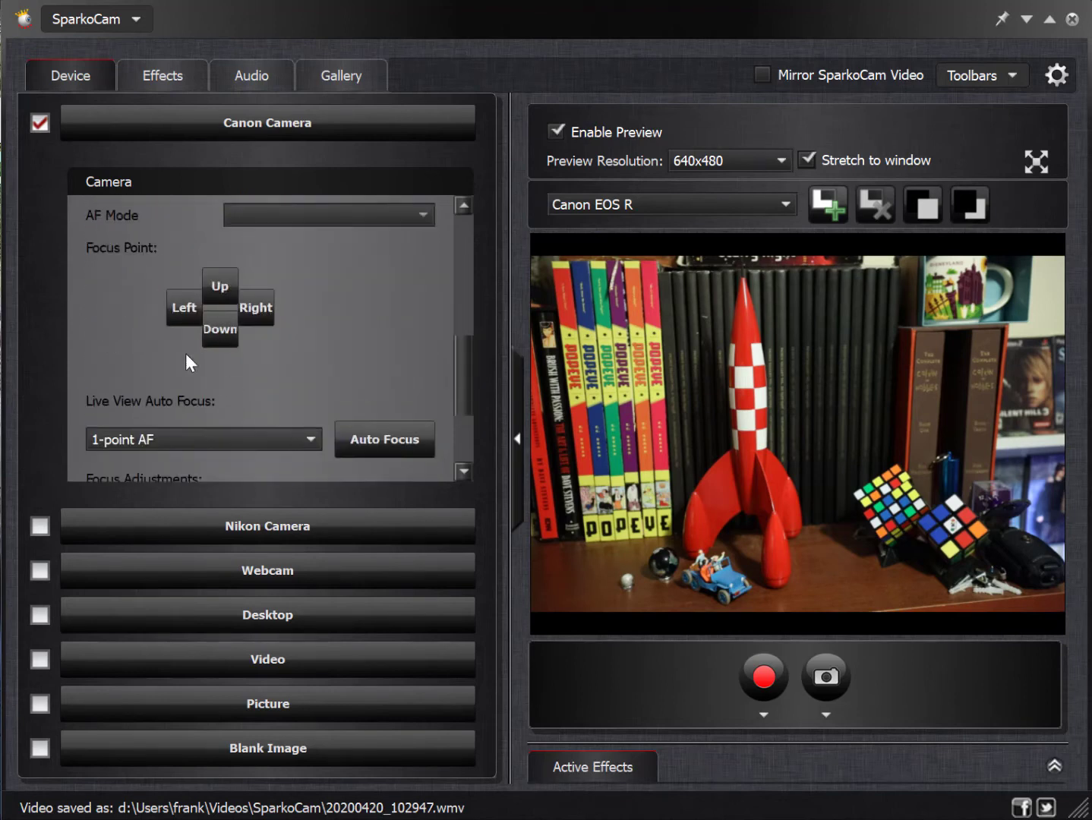
{"action": "left_click", "coordinate": [315, 441]}
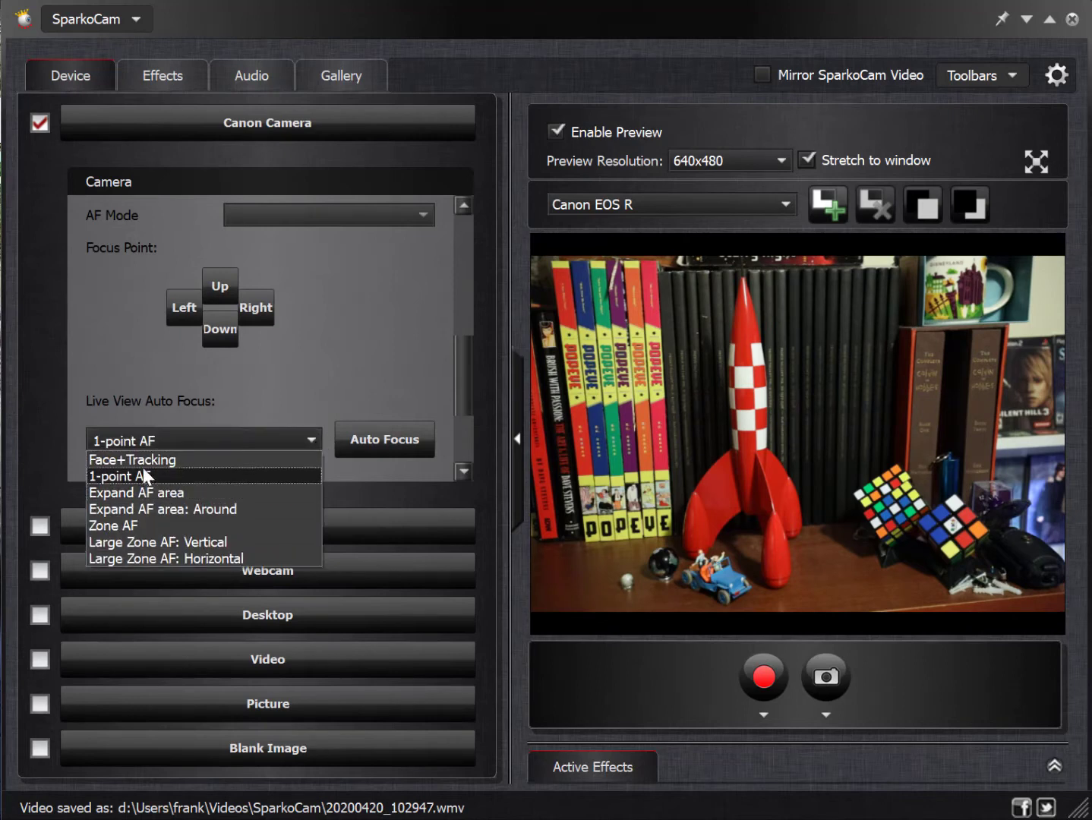
{"action": "left_click", "coordinate": [348, 353]}
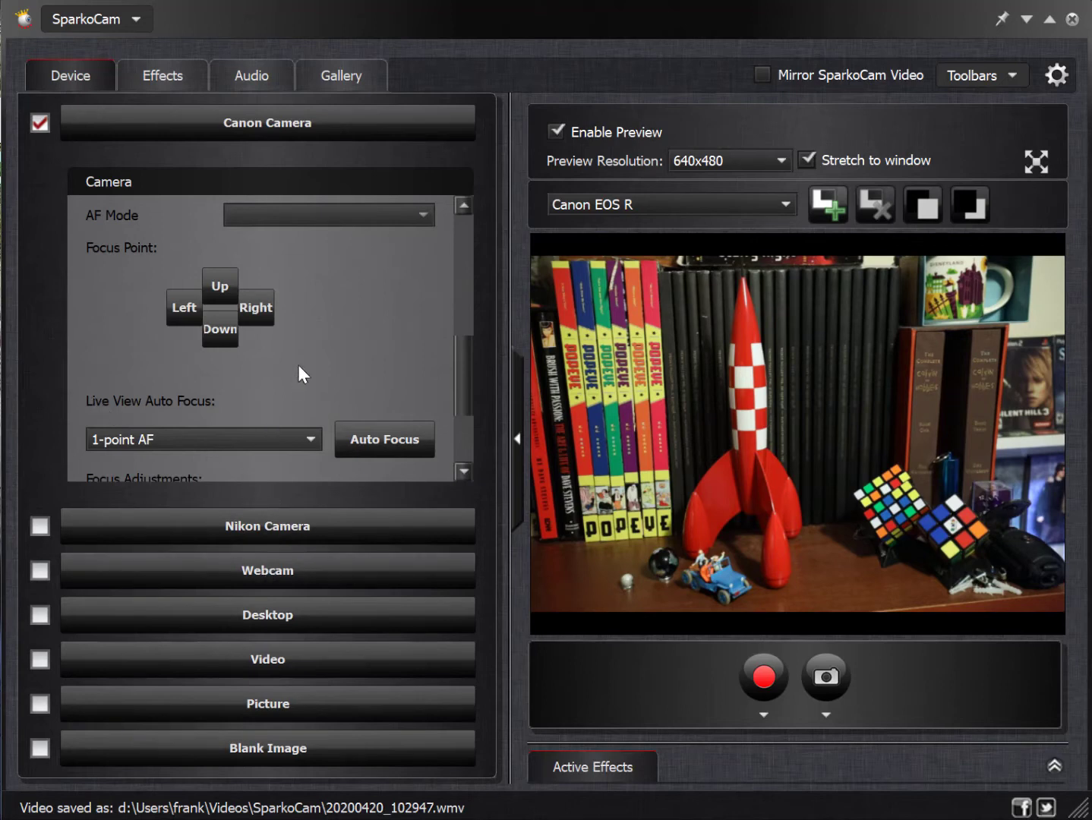
{"action": "scroll", "coordinate": [377, 361], "scroll_direction": "down", "scroll_amount": 2}
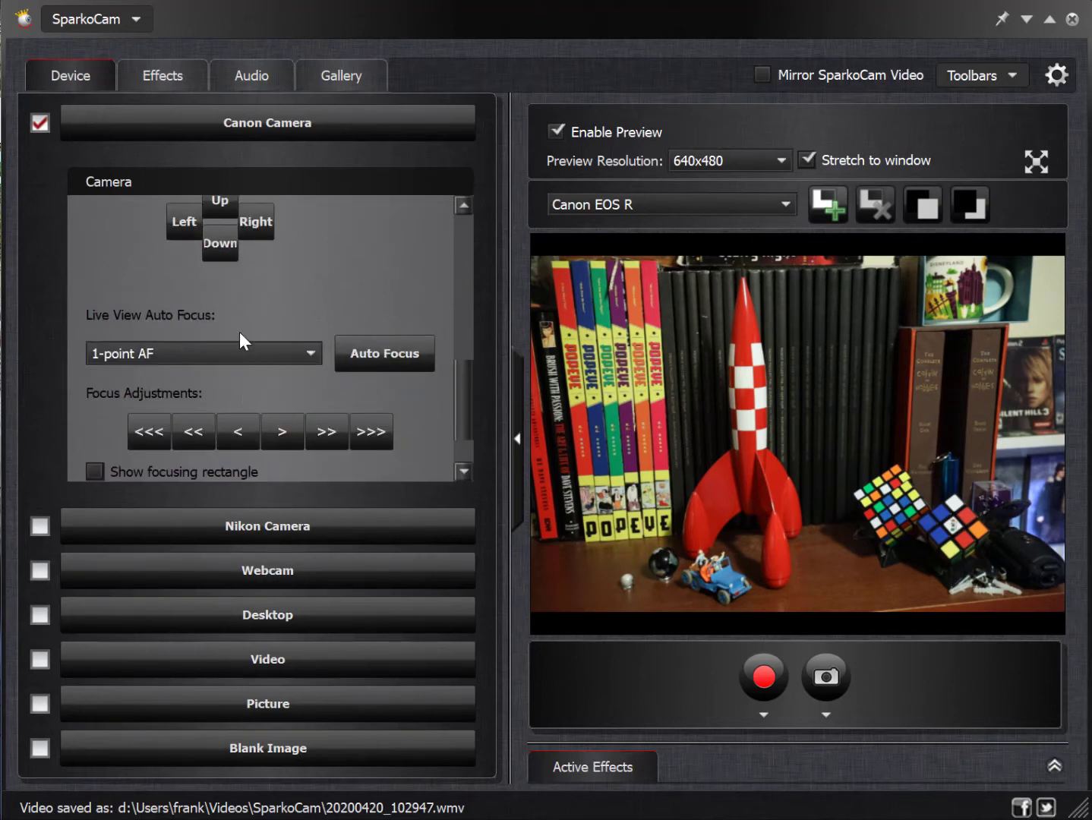
{"action": "scroll", "coordinate": [240, 332], "scroll_direction": "up", "scroll_amount": 3}
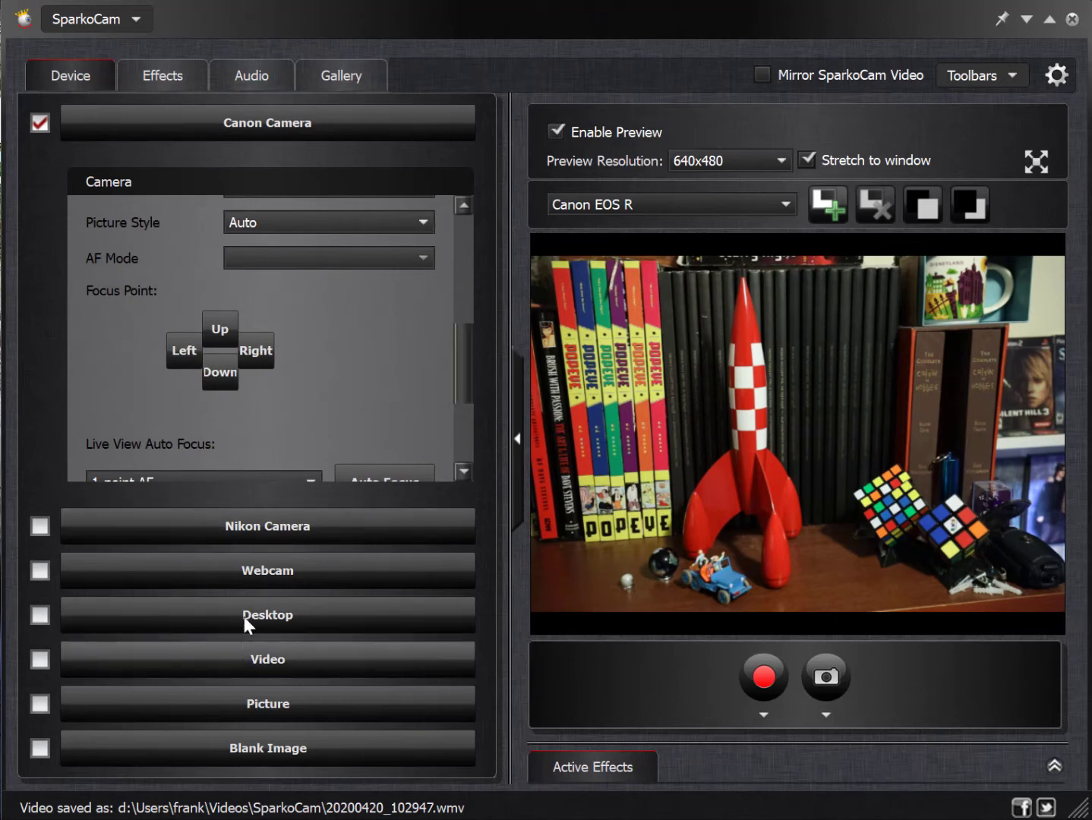
Try the integrated webcam as the video source and return to the Canon camera.
{"action": "left_click", "coordinate": [42, 571]}
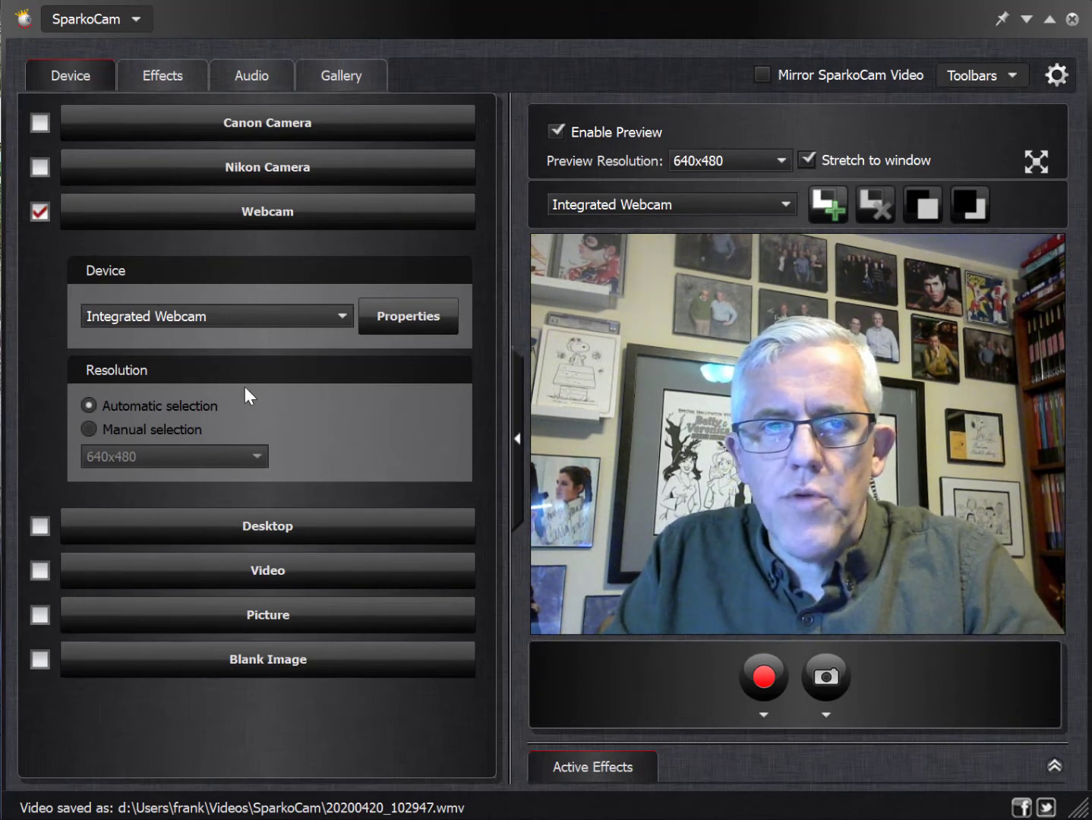
{"action": "left_click", "coordinate": [39, 123]}
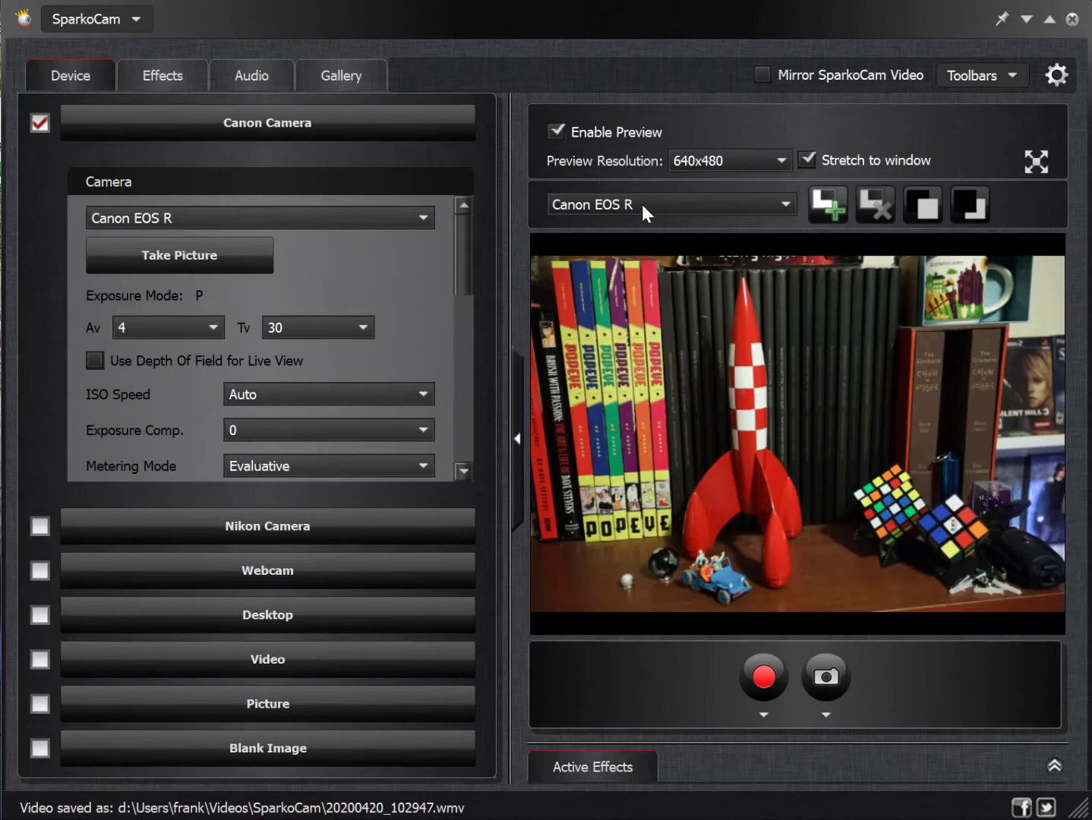
Add an overlay layer on the Canon camera image and set its source to the webcam.
{"action": "left_click", "coordinate": [833, 211]}
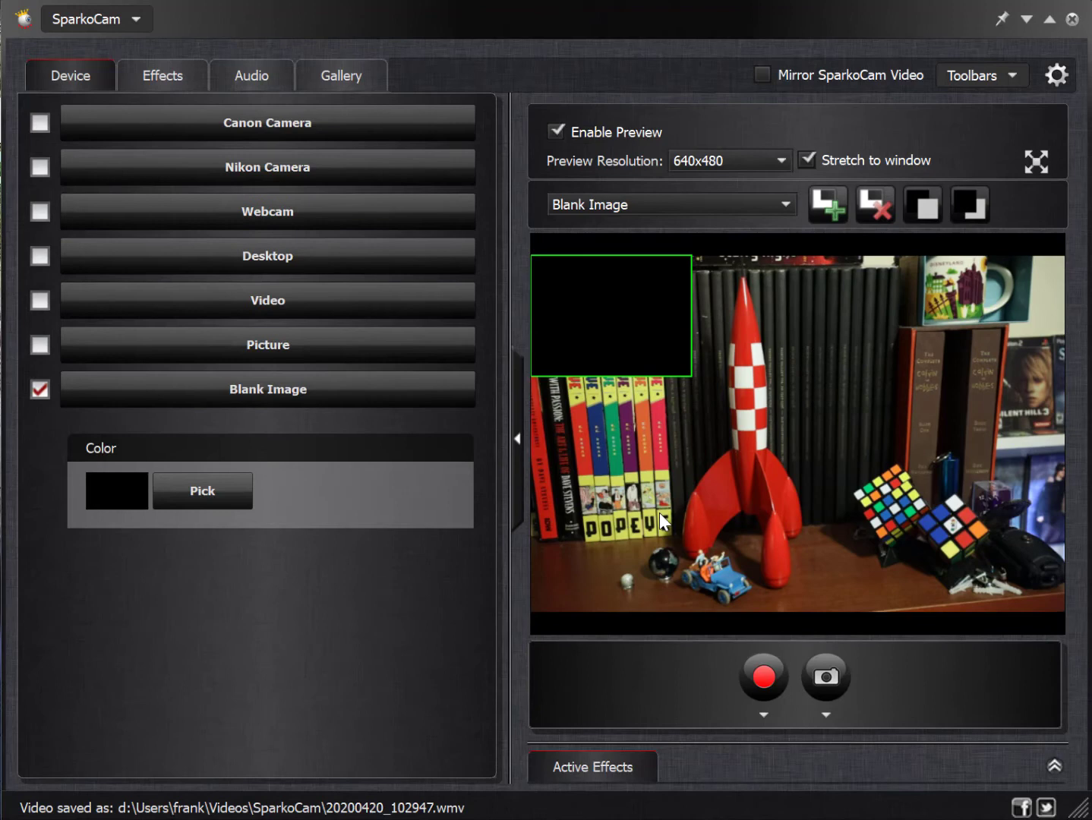
{"action": "left_click", "coordinate": [39, 212]}
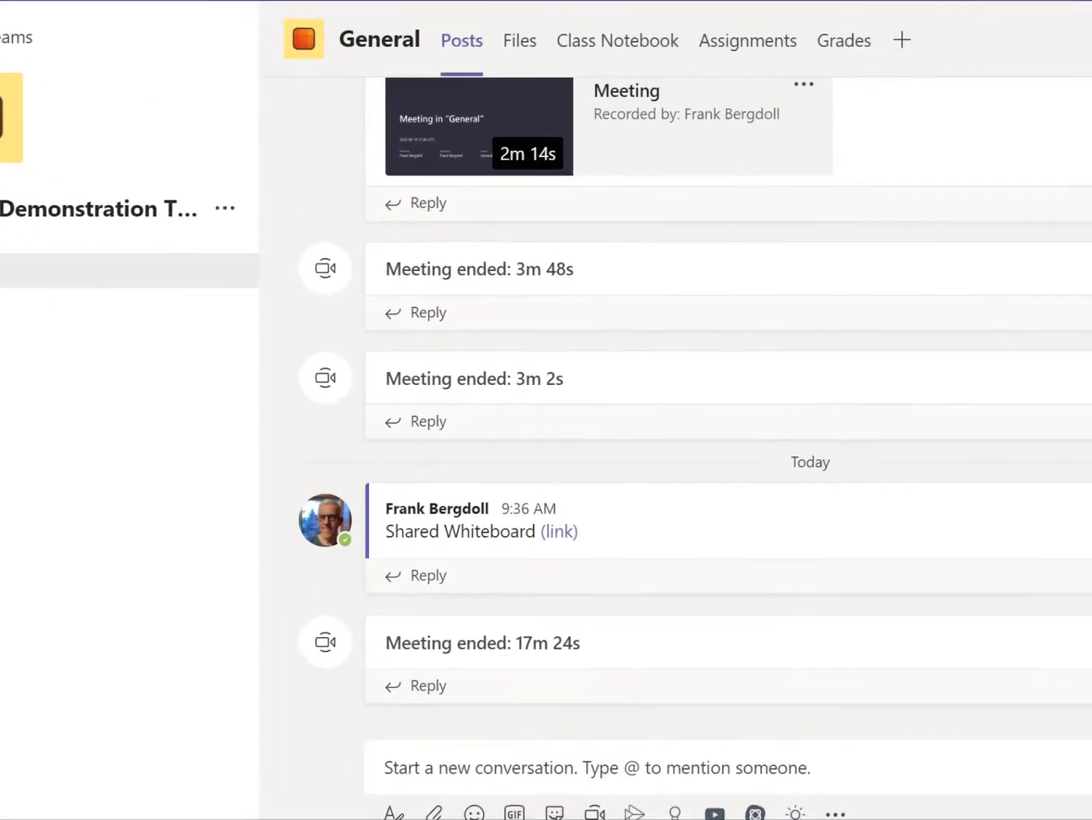
Switch to the General channel in Microsoft Teams and start an instant meeting with the camera on.
{"action": "scroll", "coordinate": [698, 280], "scroll_direction": "up", "scroll_amount": 1}
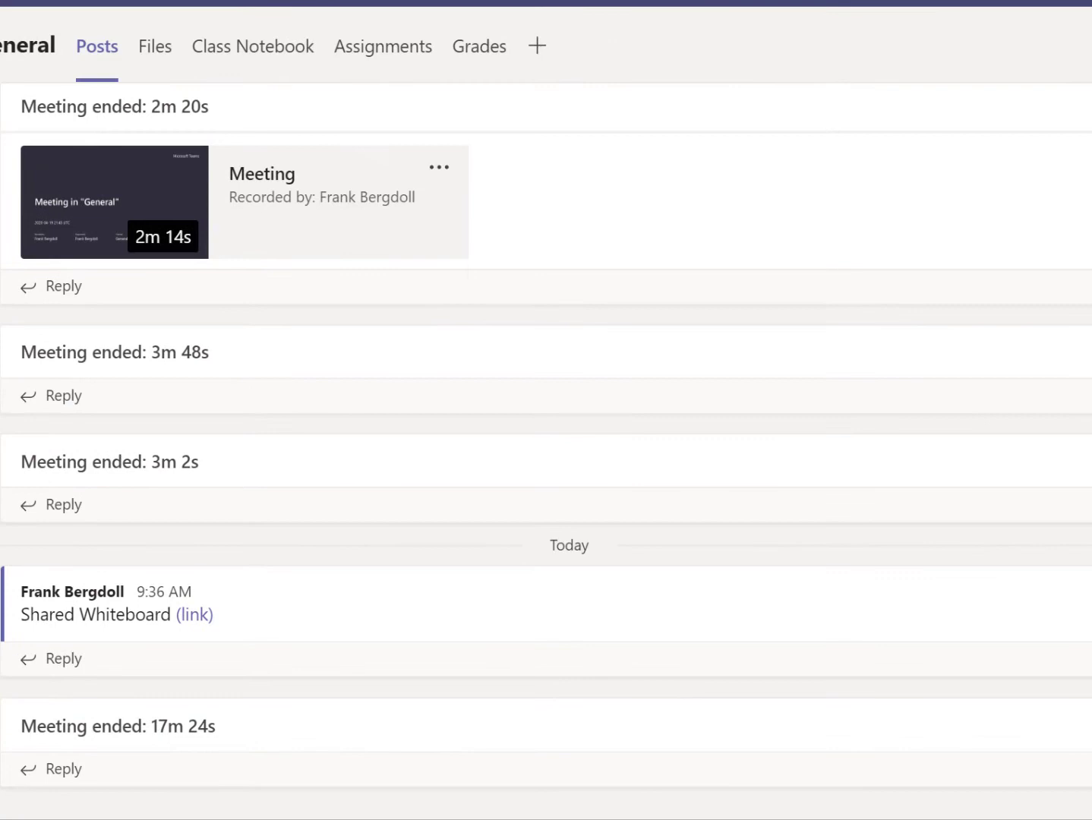
{"action": "scroll", "coordinate": [546, 456], "scroll_direction": "down", "scroll_amount": 1}
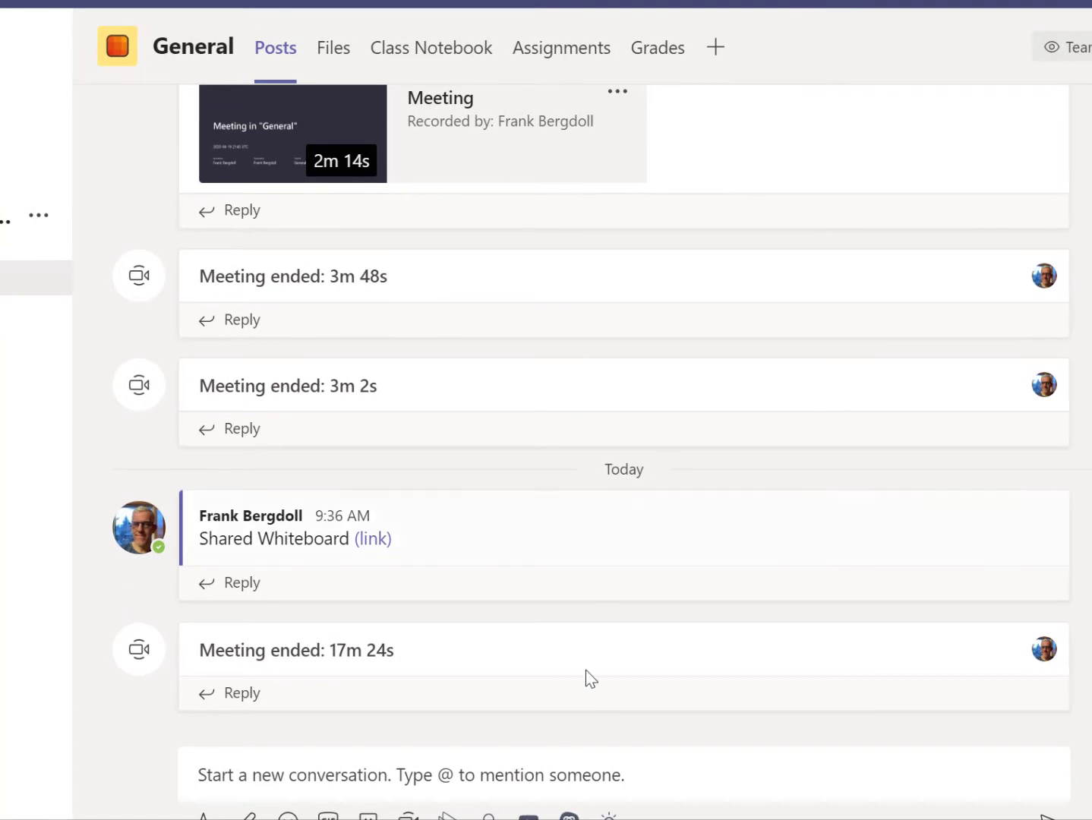
{"action": "scroll", "coordinate": [422, 797], "scroll_direction": "up", "scroll_amount": 2}
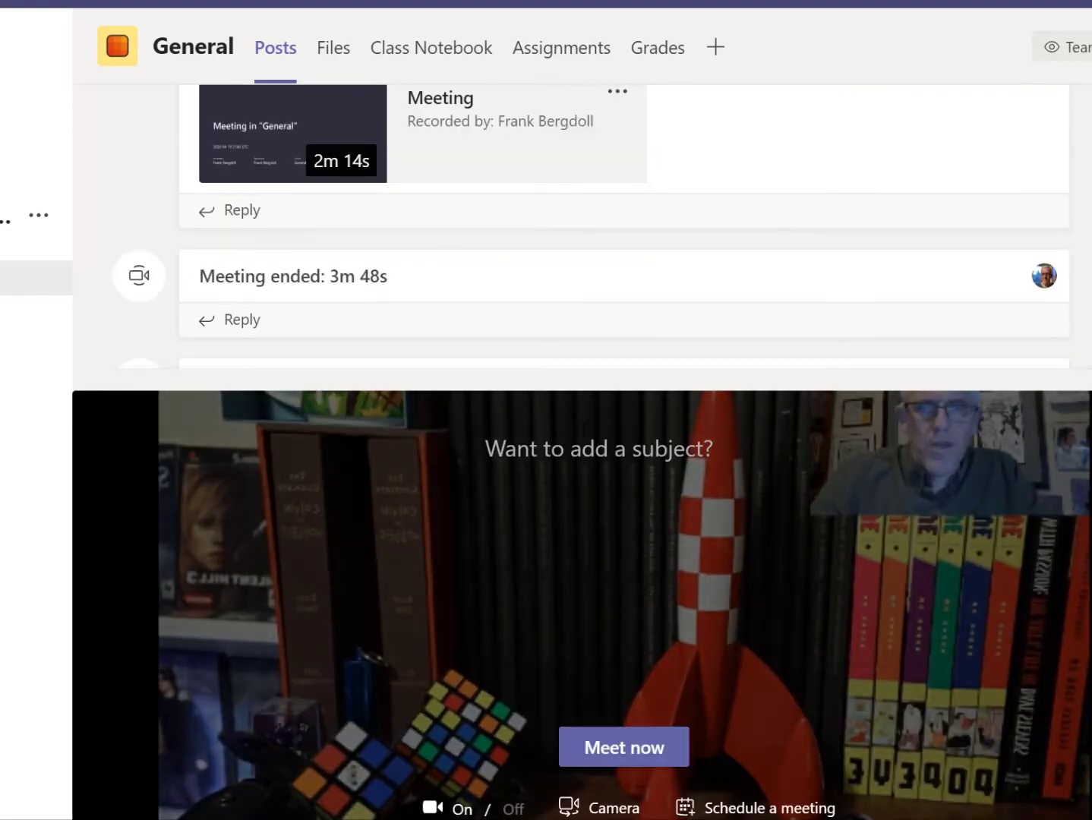
{"action": "left_click", "coordinate": [640, 744]}
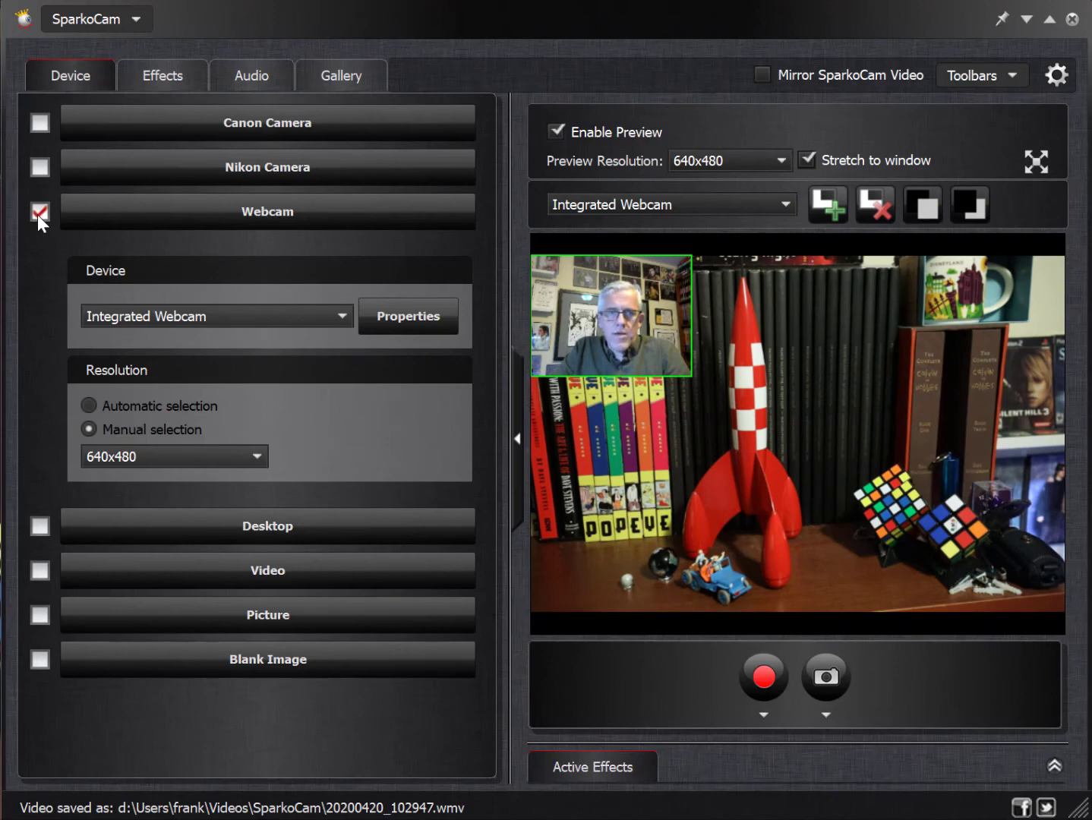
In SparkoCam, change the webcam overlay's source to the Canon camera and add another blank overlay layer.
{"action": "left_click", "coordinate": [40, 211]}
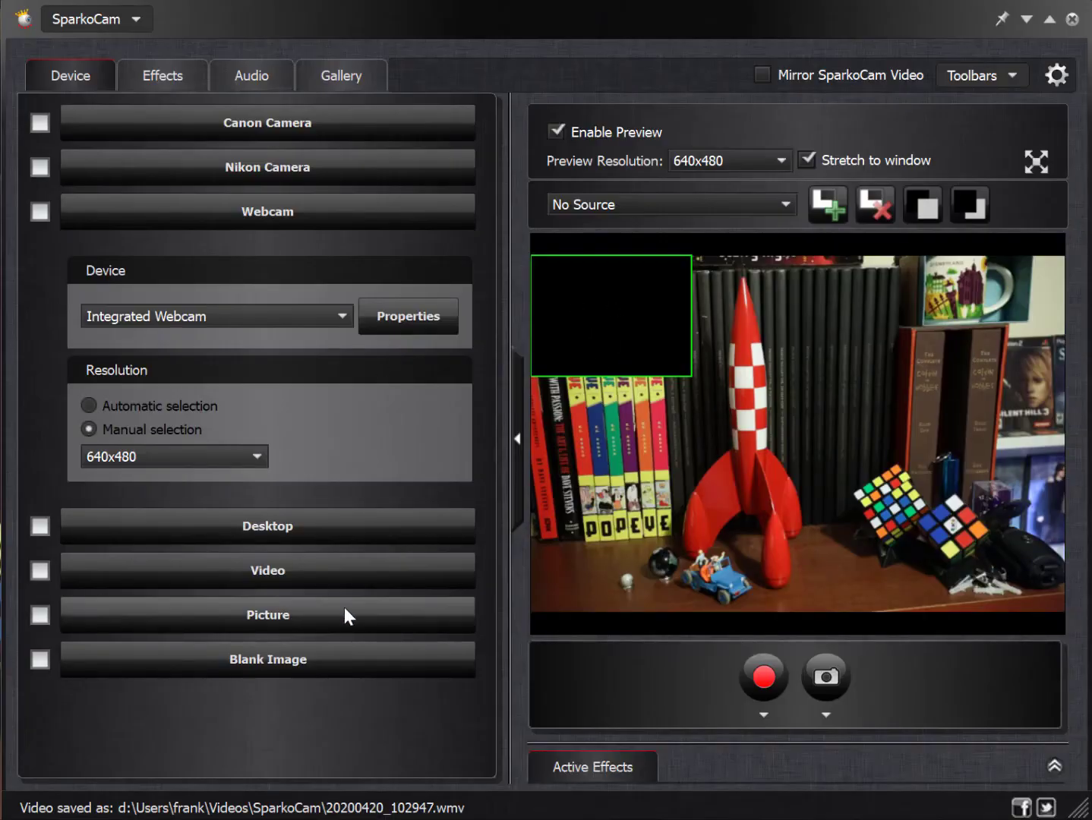
{"action": "left_click", "coordinate": [39, 122]}
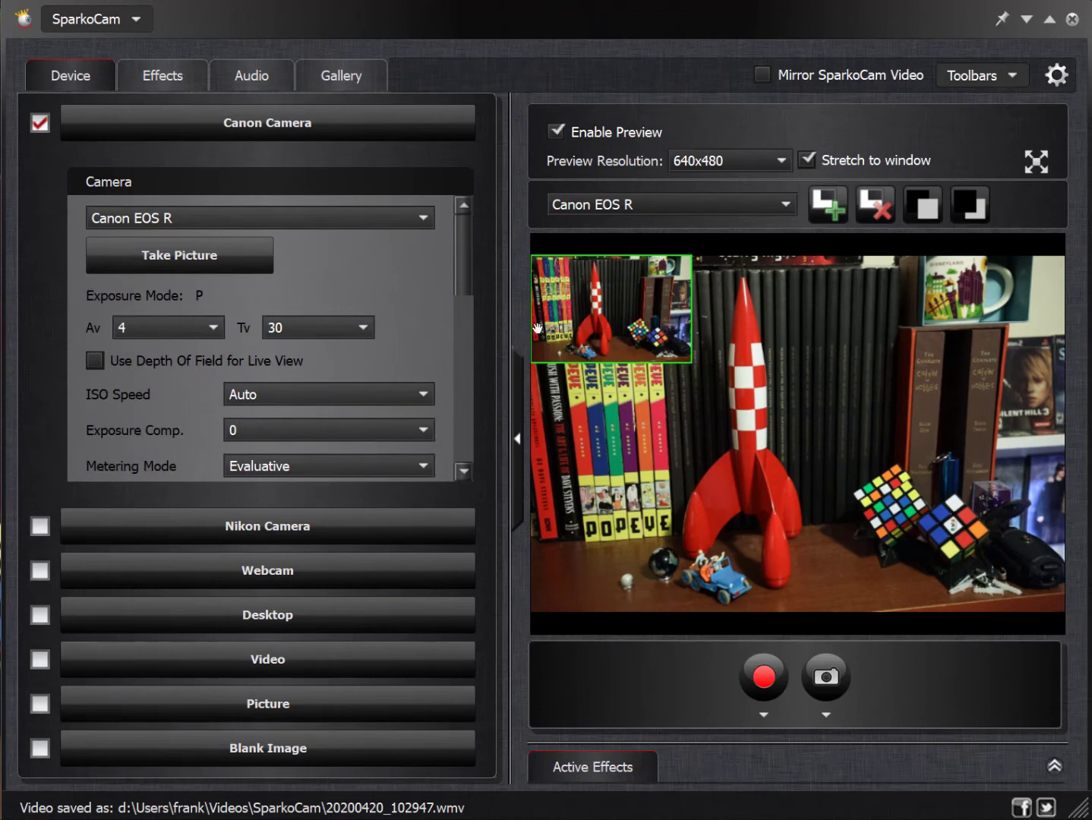
{"action": "left_click", "coordinate": [841, 203]}
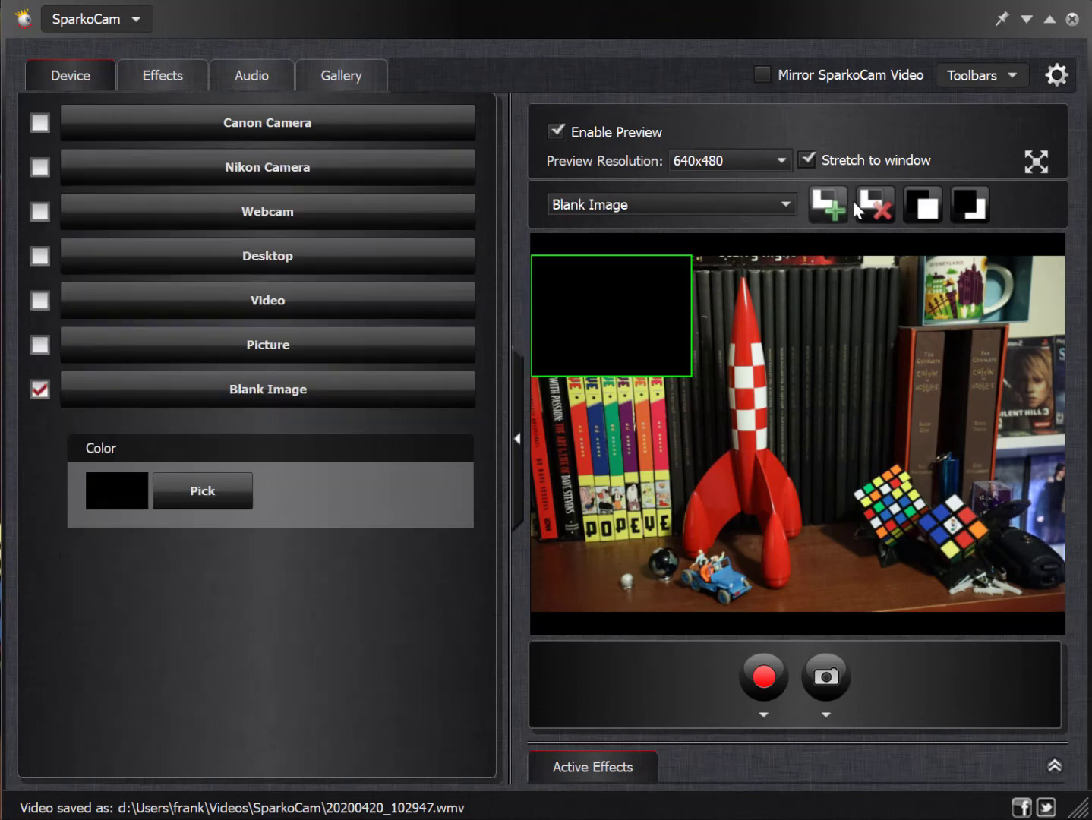
Delete the blank overlay layer and the small Canon camera overlay from the video image.
{"action": "left_click", "coordinate": [875, 204]}
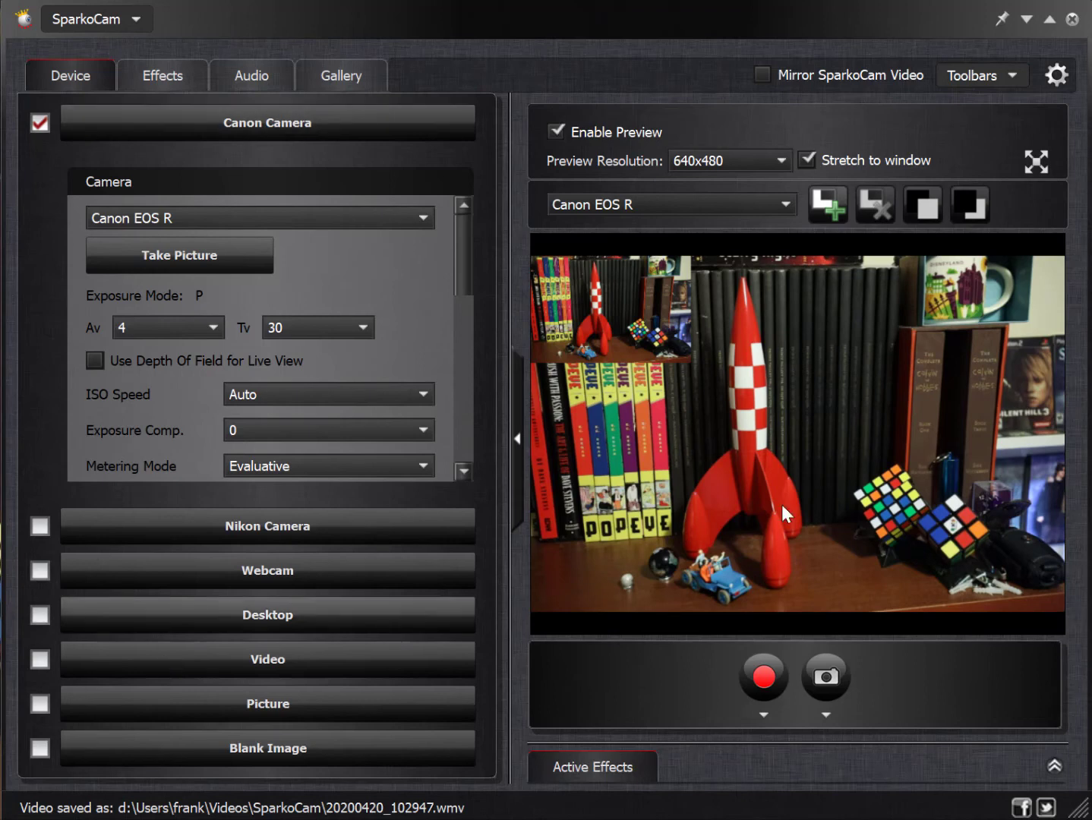
{"action": "left_click", "coordinate": [606, 290]}
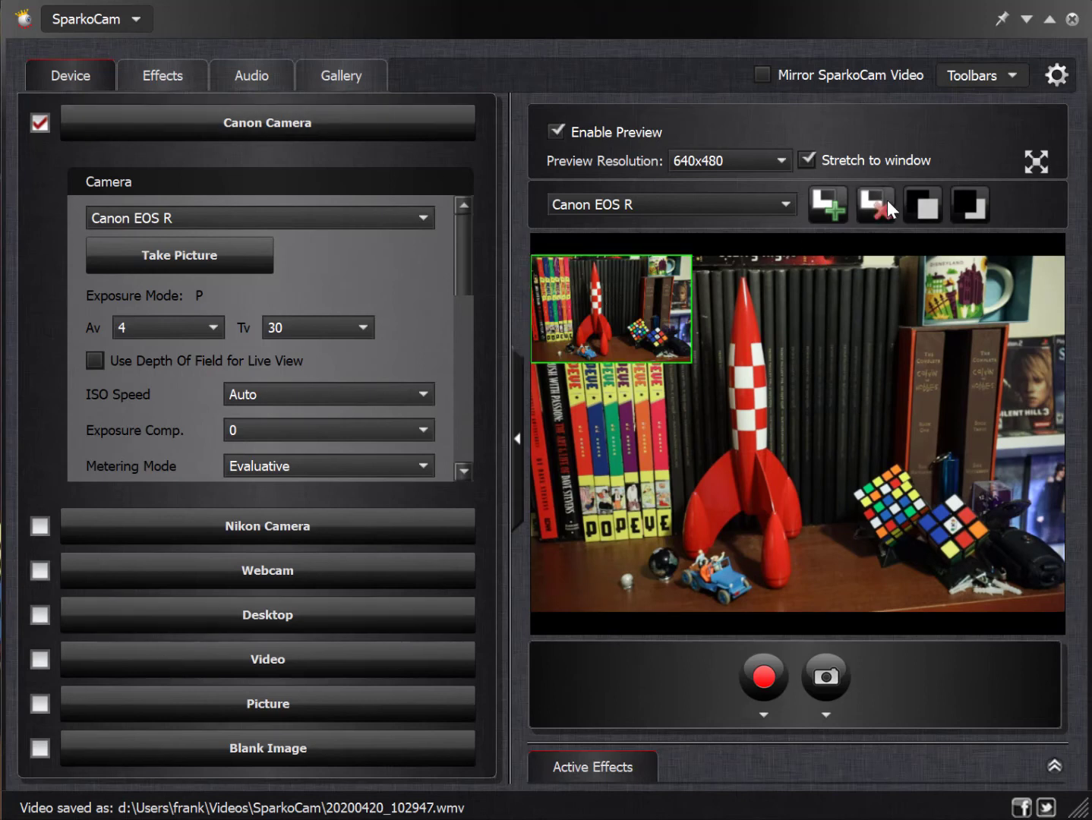
{"action": "left_click", "coordinate": [876, 203]}
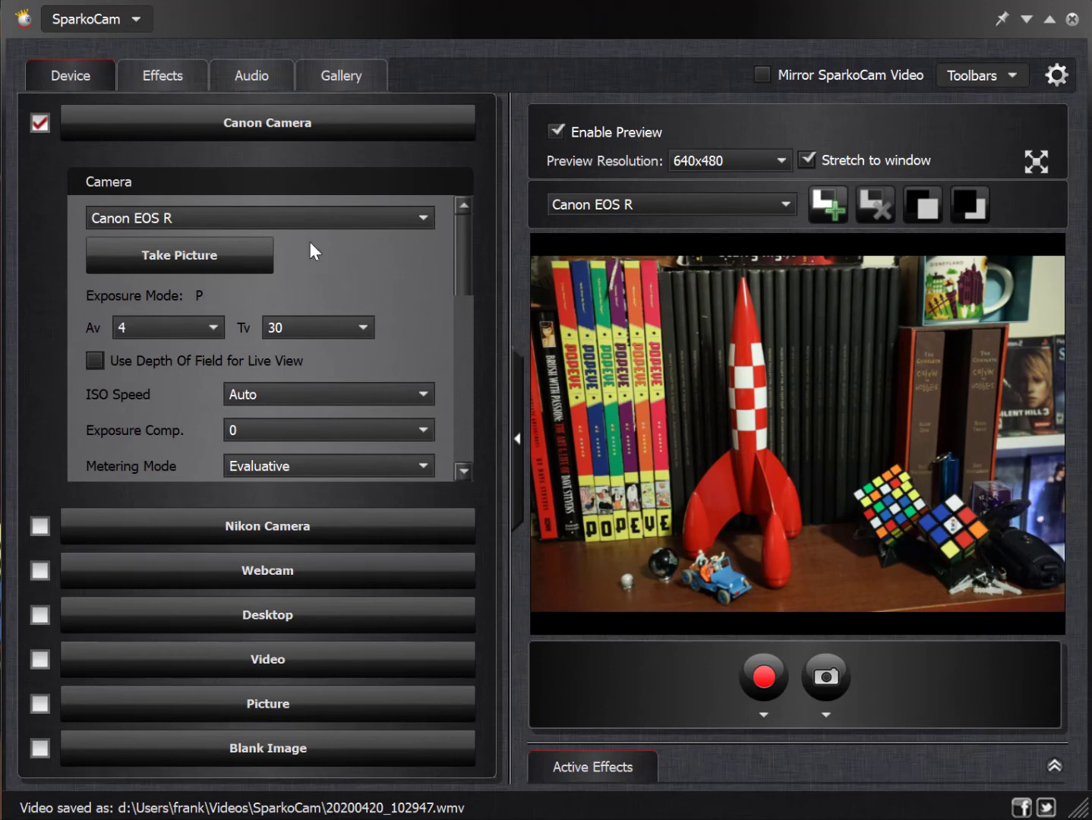
Try the TV set foreground image effect on the camera image and turn it off.
{"action": "left_click", "coordinate": [156, 73]}
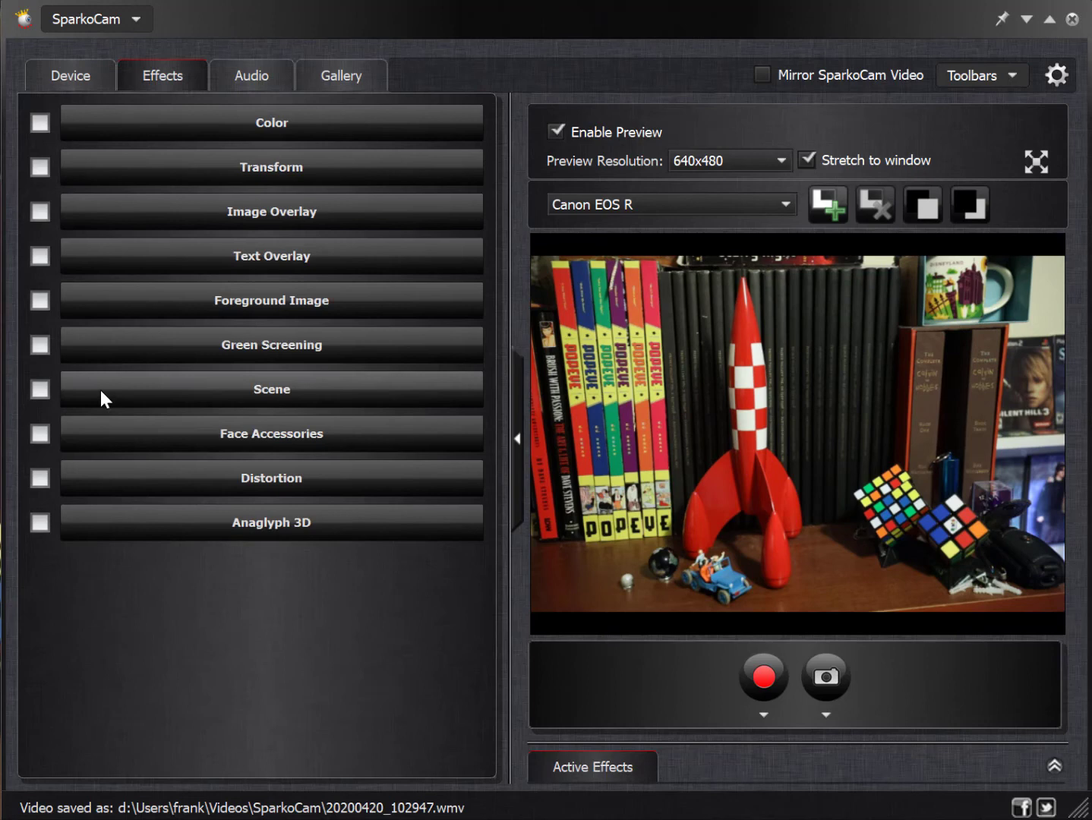
{"action": "left_click", "coordinate": [31, 301]}
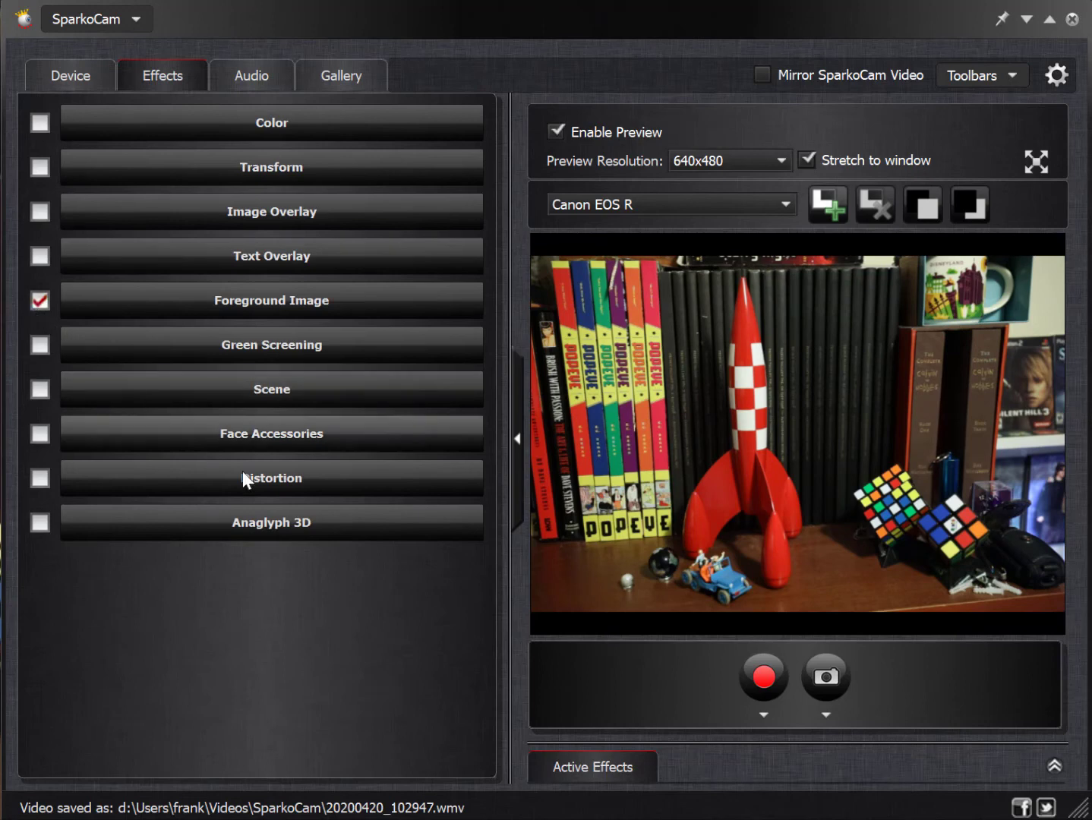
{"action": "left_click", "coordinate": [167, 312]}
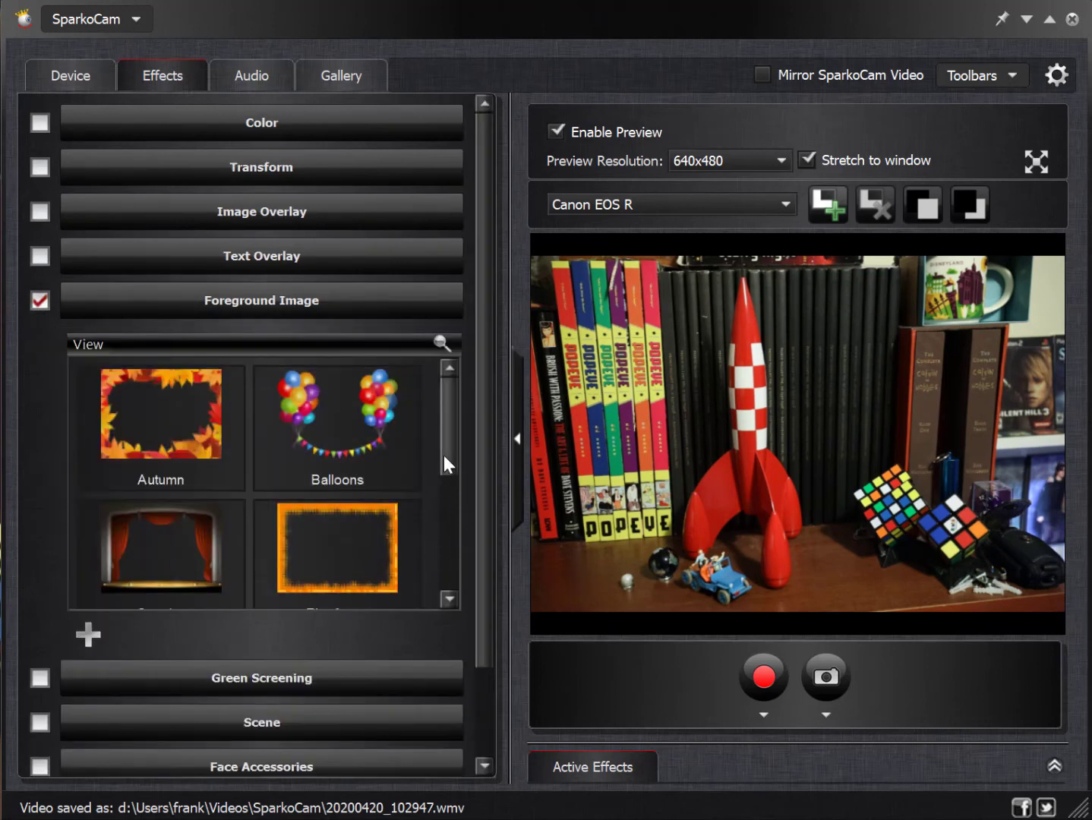
{"action": "left_click_drag", "start_coordinate": [445, 456], "coordinate": [404, 571]}
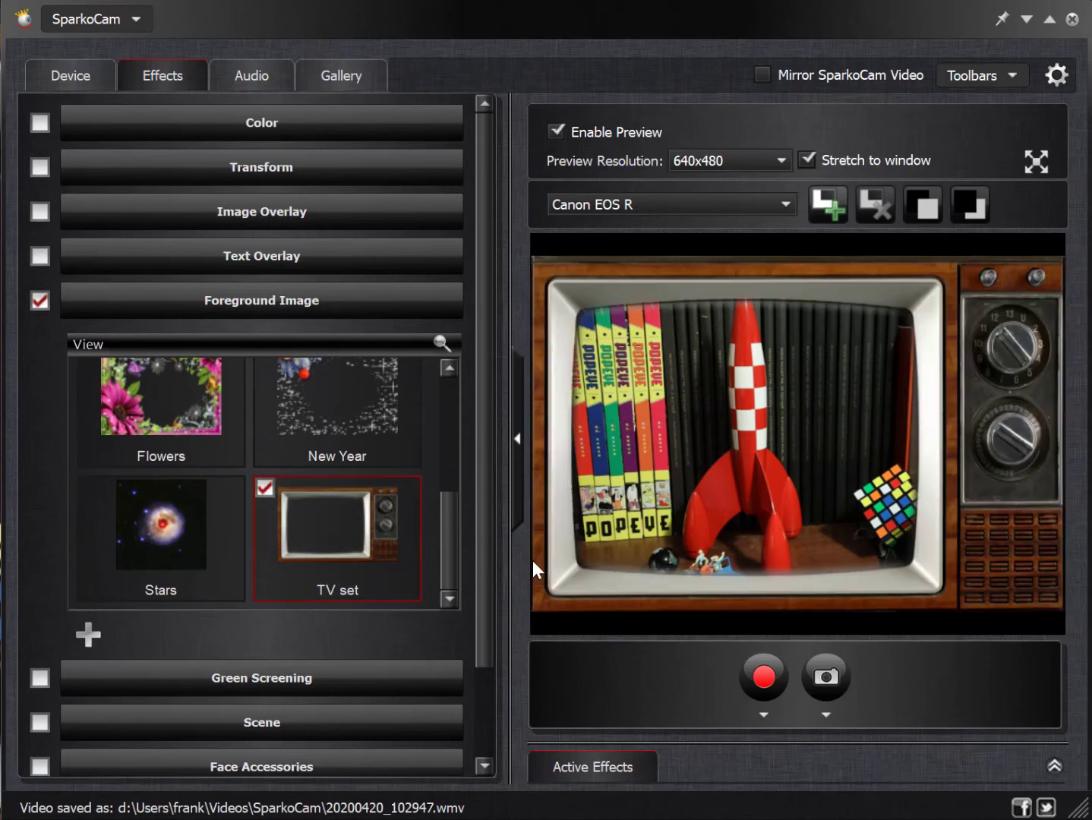
{"action": "left_click", "coordinate": [266, 488]}
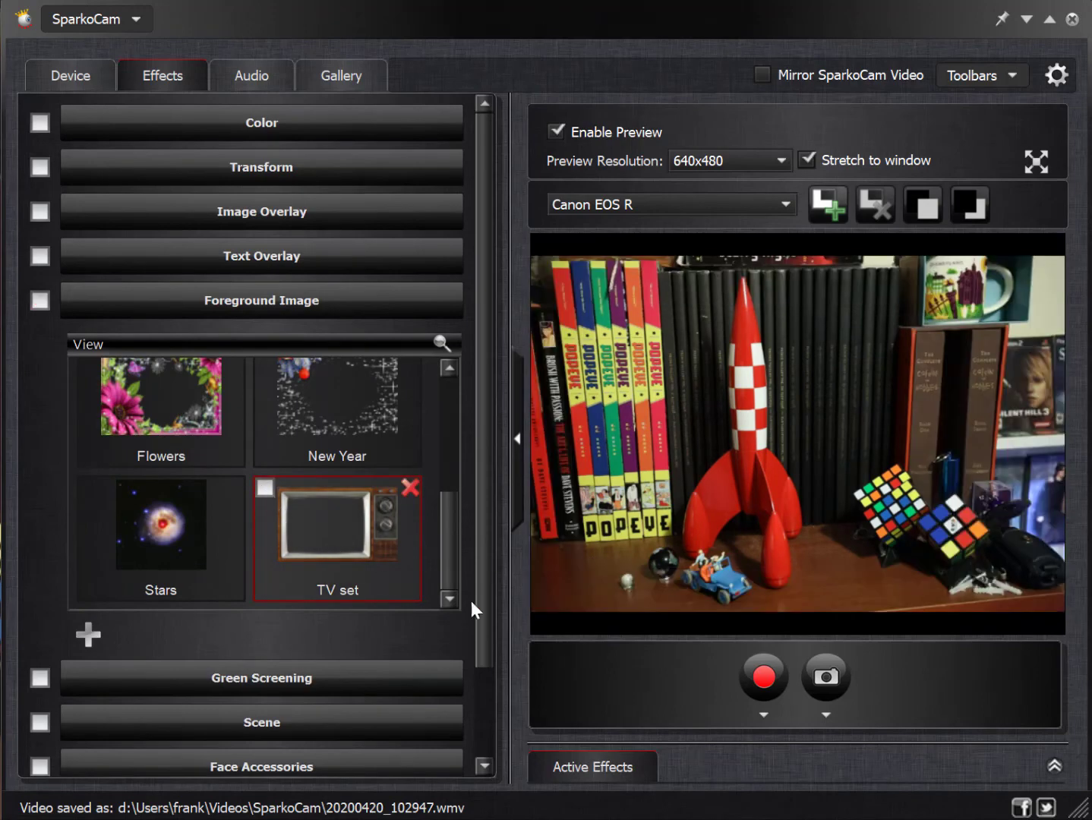
Look over the audio settings and the gallery of recordings, and return to the device settings.
{"action": "left_click", "coordinate": [257, 79]}
{"action": "left_click", "coordinate": [351, 83]}
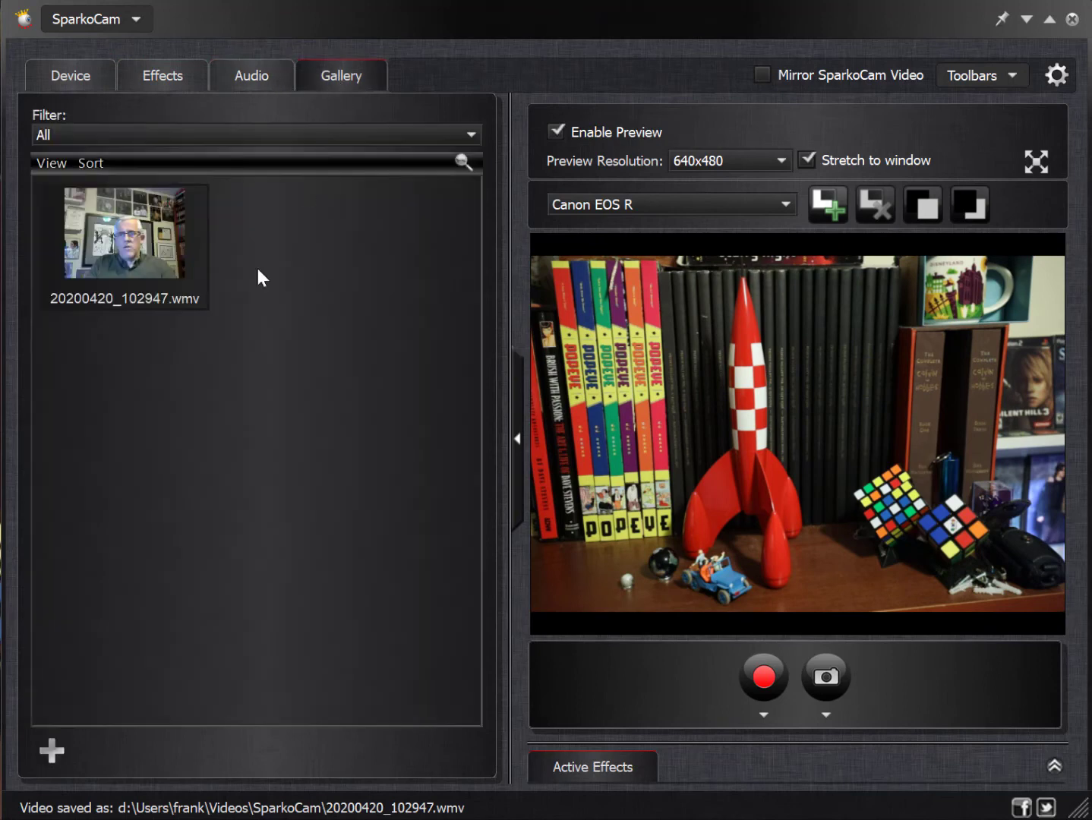
{"action": "left_click", "coordinate": [53, 82]}
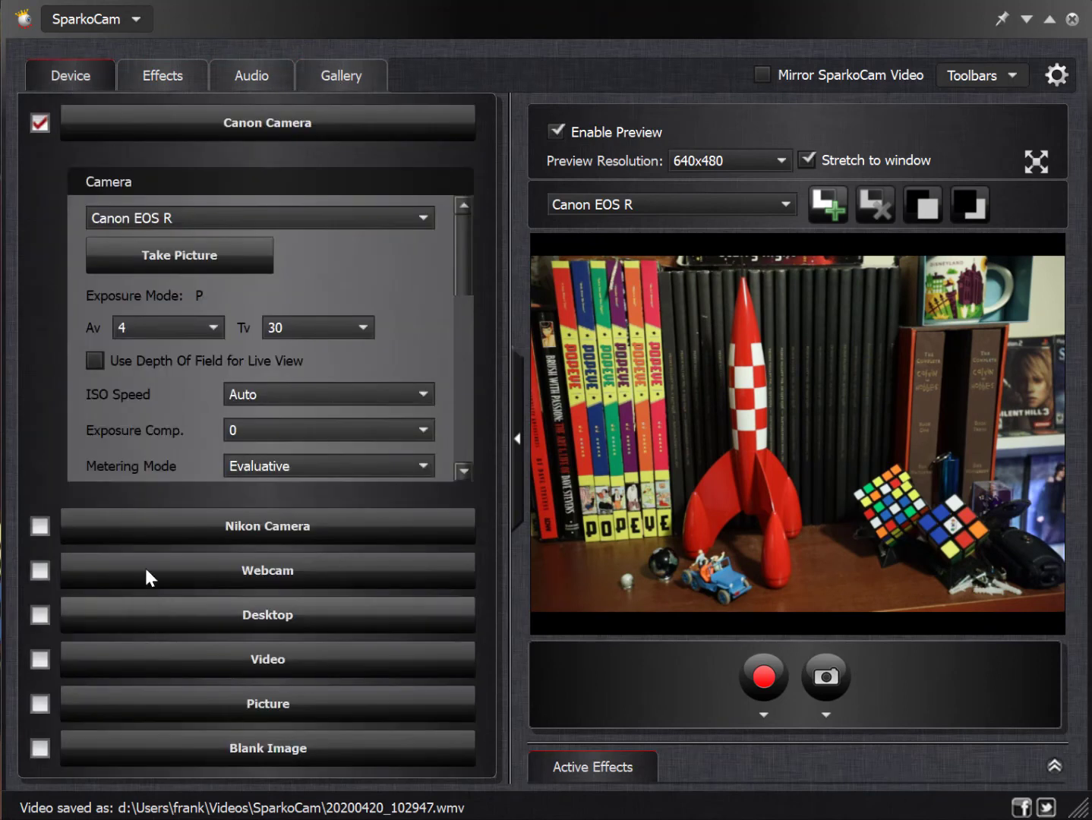